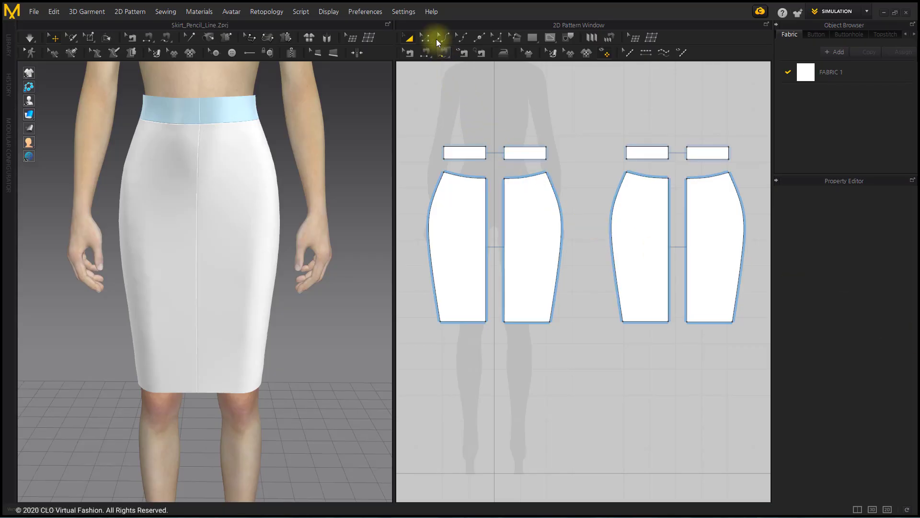
Drag both outer hem corners outward to straighten the side seams, then re-drape the skirt.
click(424, 38)
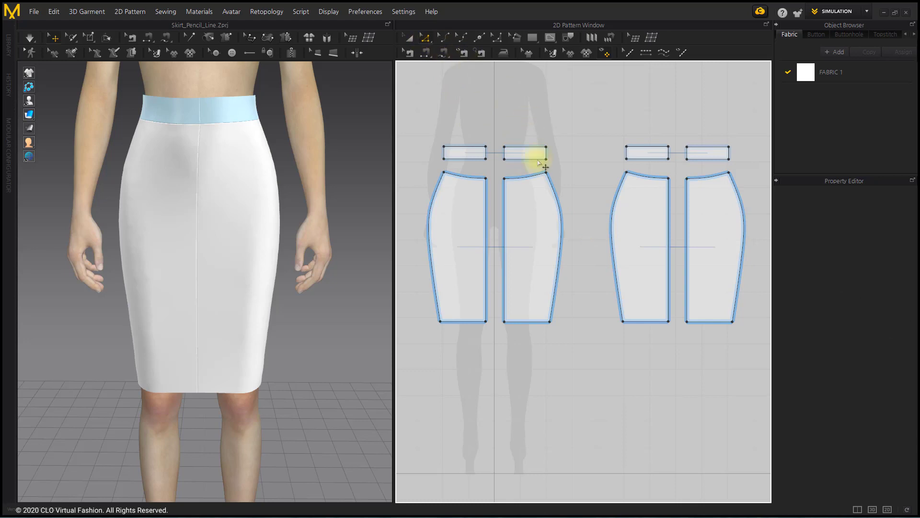
click(550, 322)
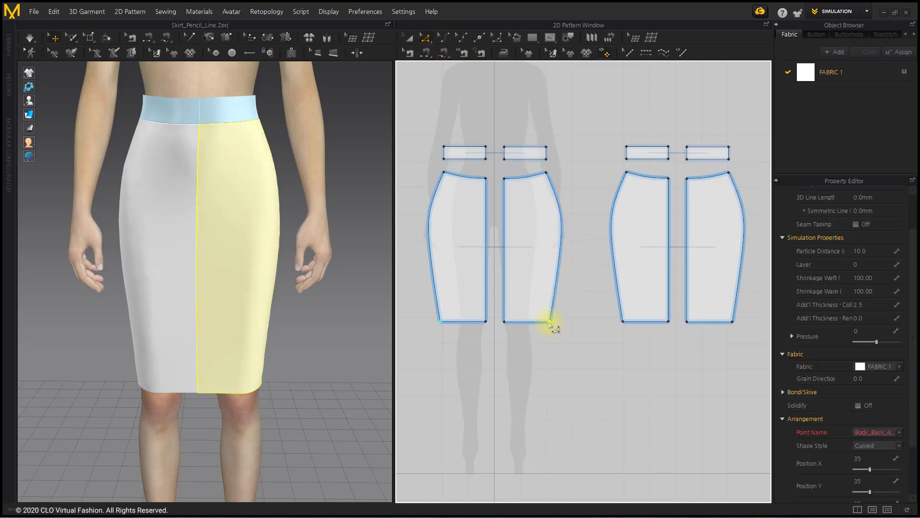
shift+click(733, 322)
drag(734, 323, 751, 325)
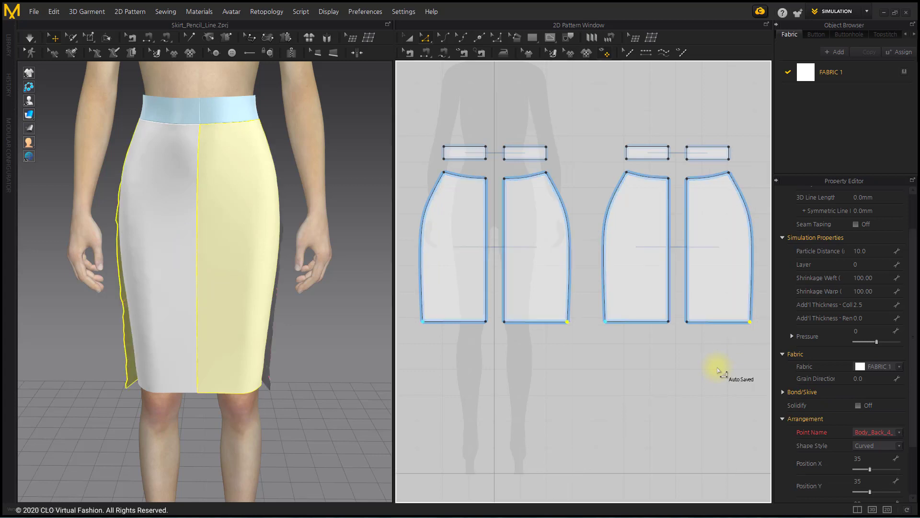
click(29, 38)
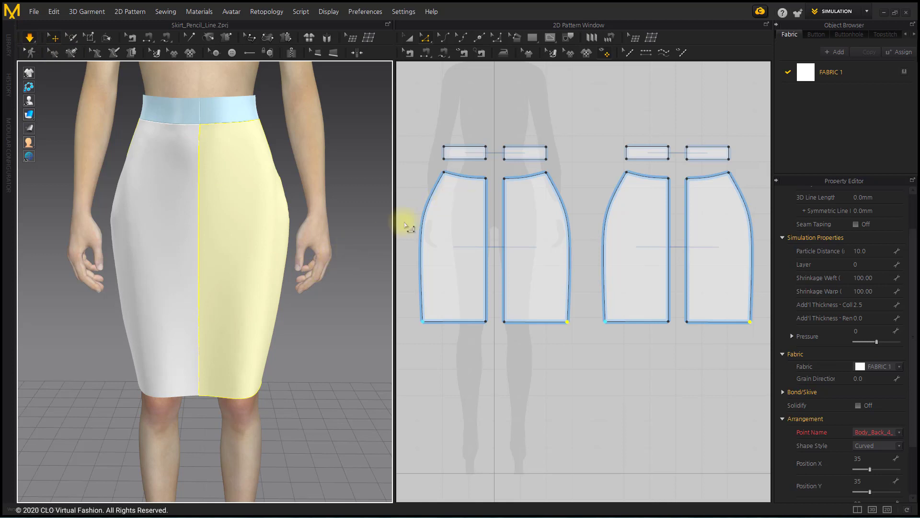
right_drag(366, 264, 246, 258)
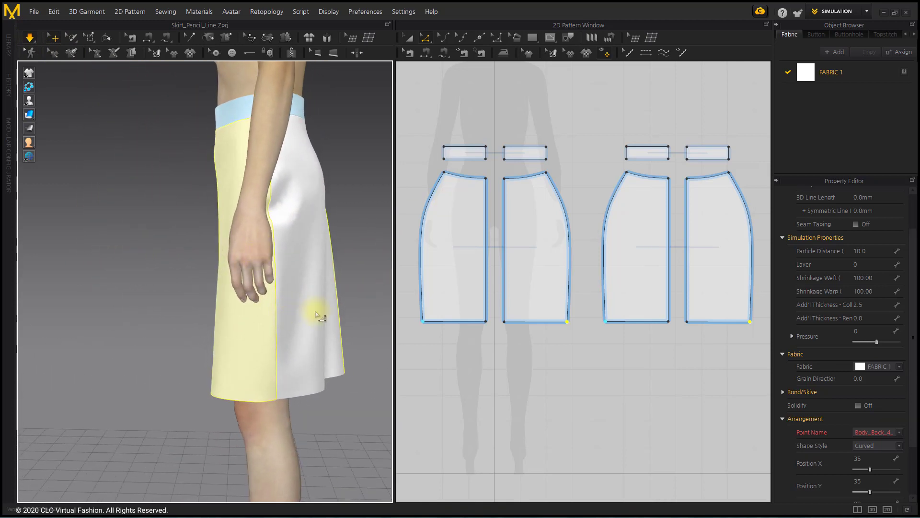
Lower the back piece's bottom-right hem corner.
right_drag(312, 308, 282, 299)
click(568, 381)
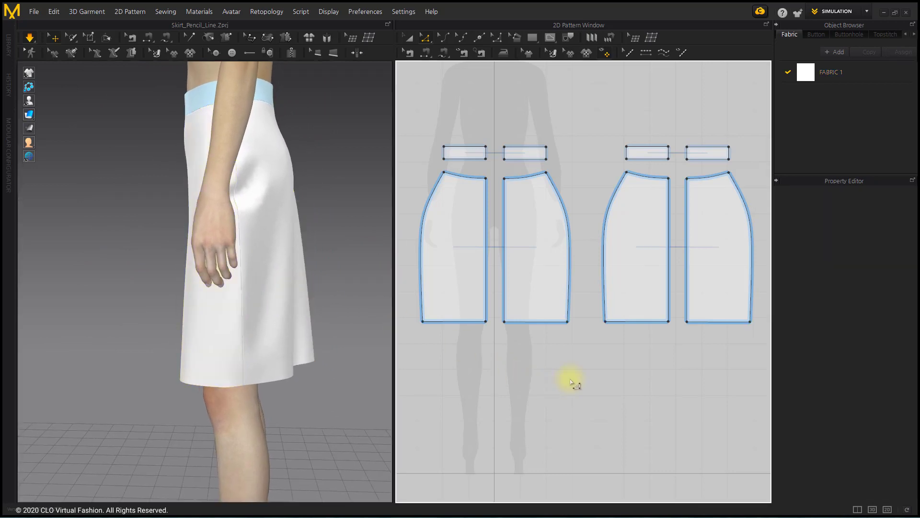
scroll(622, 339, up, 5)
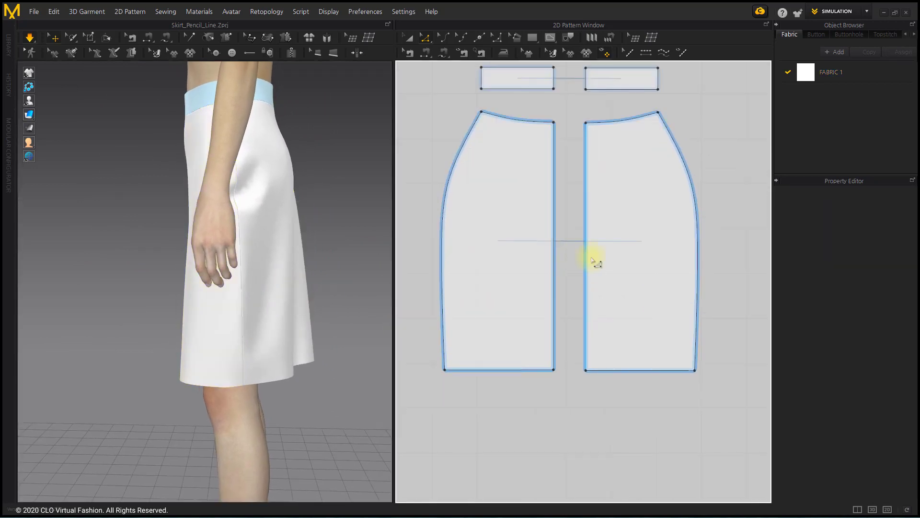
drag(567, 362, 568, 378)
click(581, 413)
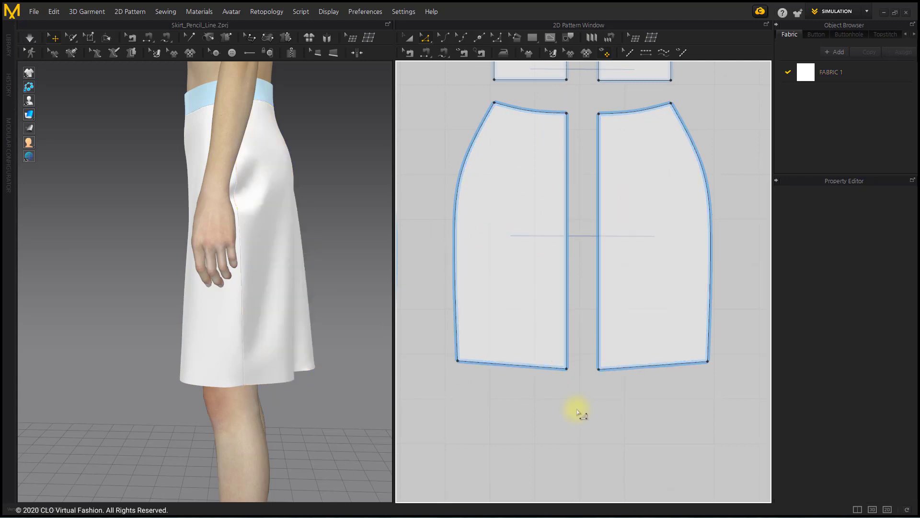
Bend the back piece's hem into a downward curve with Edit Curve Point and re-drape.
click(459, 39)
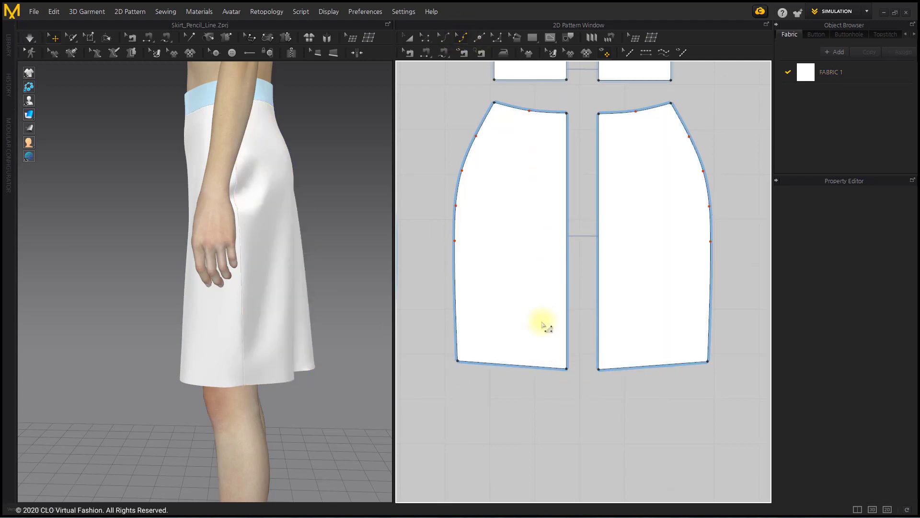
scroll(516, 366, up, 5)
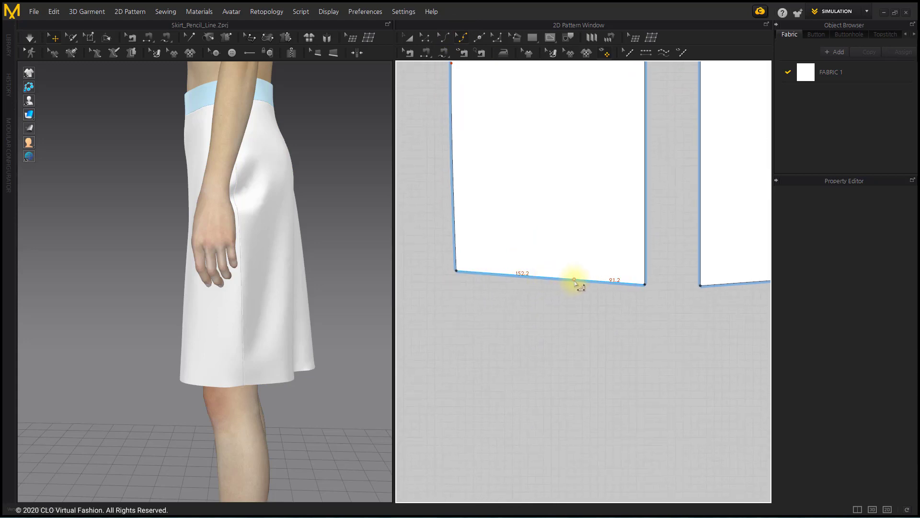
drag(574, 280, 581, 300)
click(581, 300)
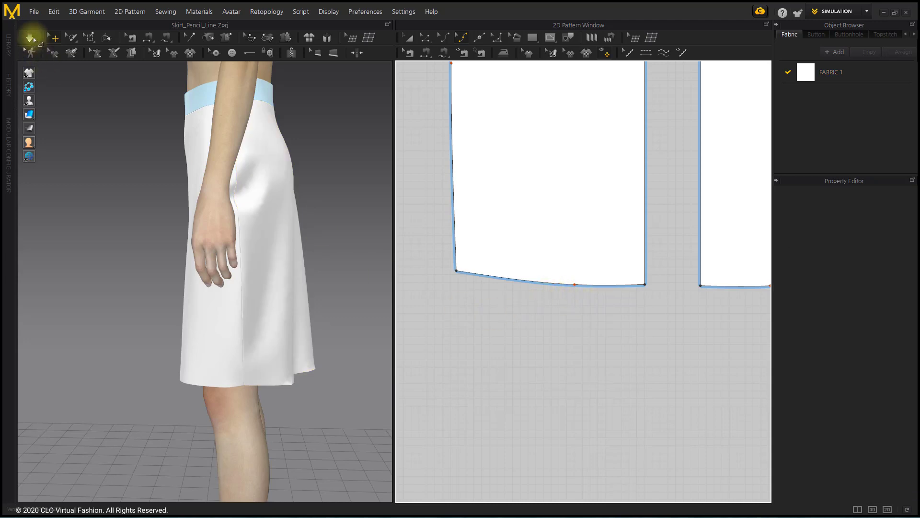
click(29, 37)
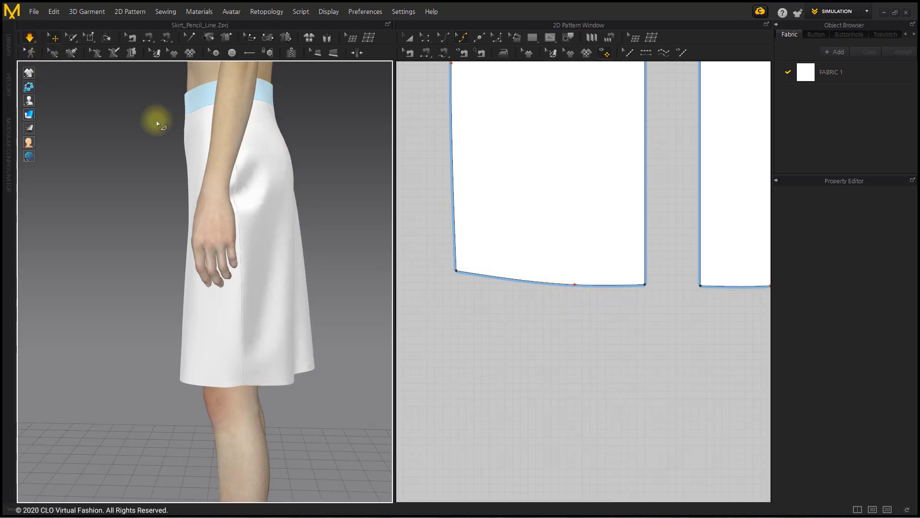
Select the new hem curve point to check the 243.9 back hem, then deselect the pieces.
click(488, 277)
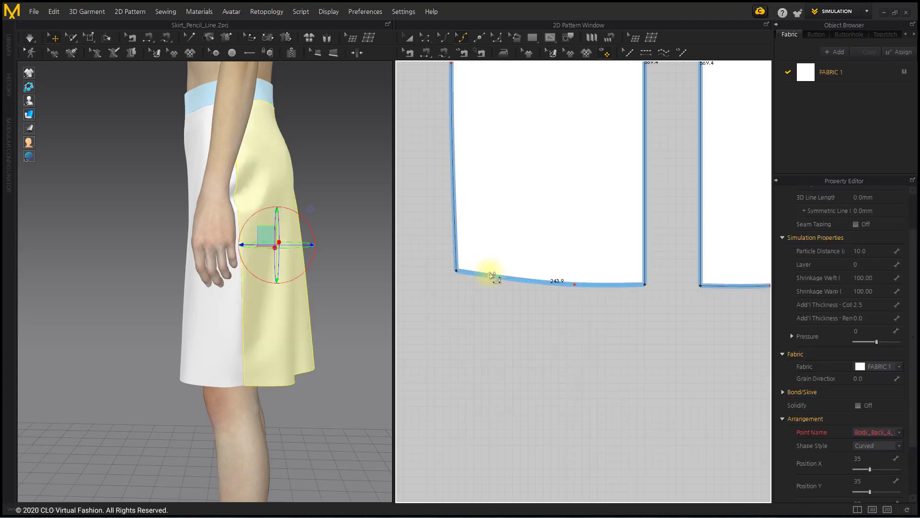
scroll(491, 276, up, 3)
scroll(489, 275, up, 4)
scroll(473, 316, down, 3)
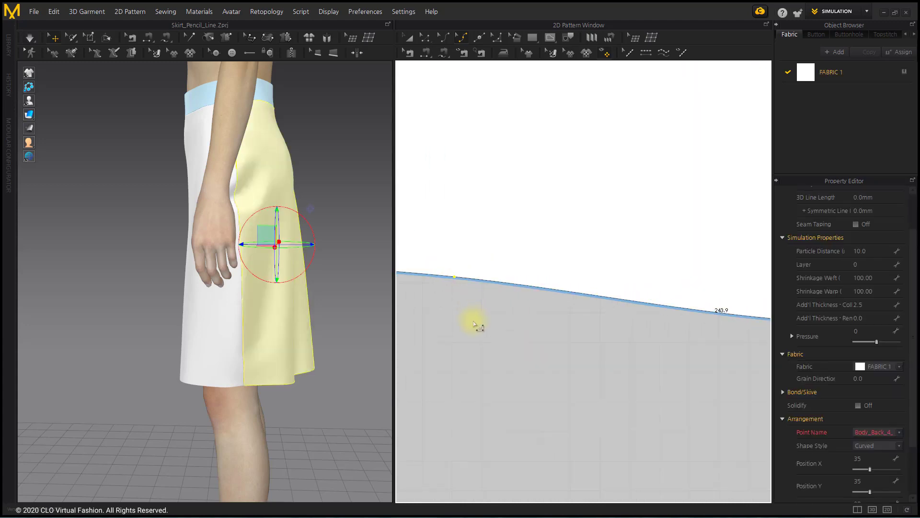
scroll(532, 328, down, 4)
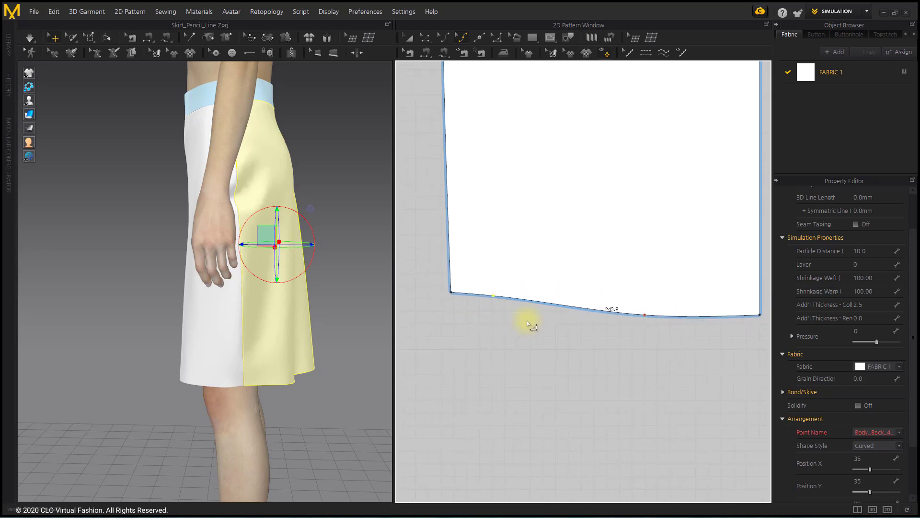
scroll(535, 333, down, 2)
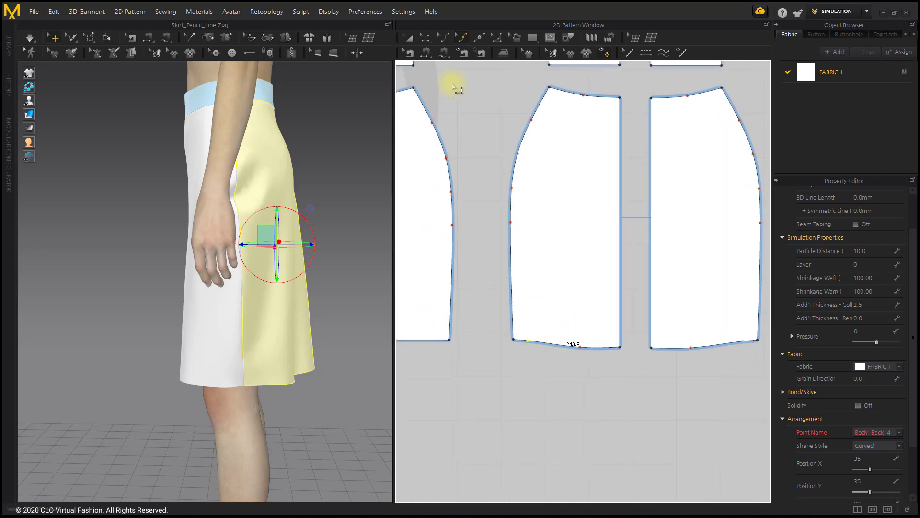
click(425, 34)
click(455, 91)
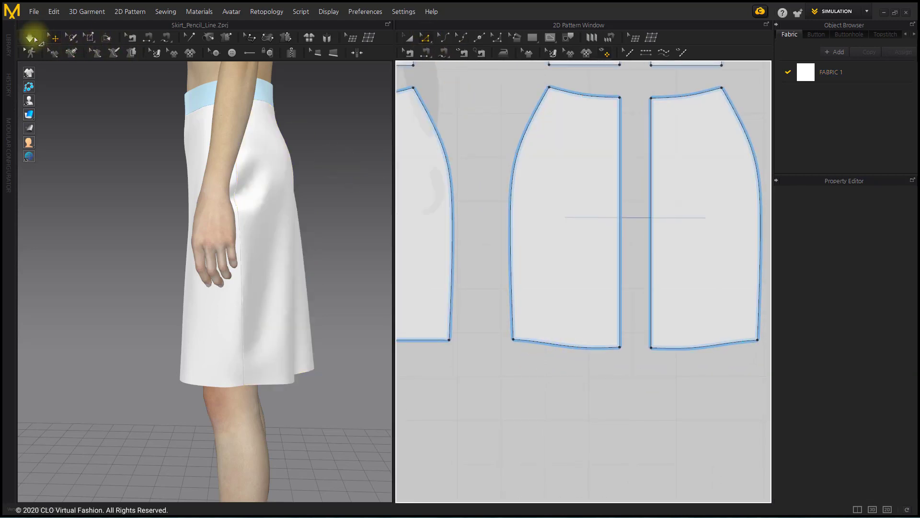
Re-drape the skirt, hide the avatar and bring the back pieces' side seams into view.
click(29, 38)
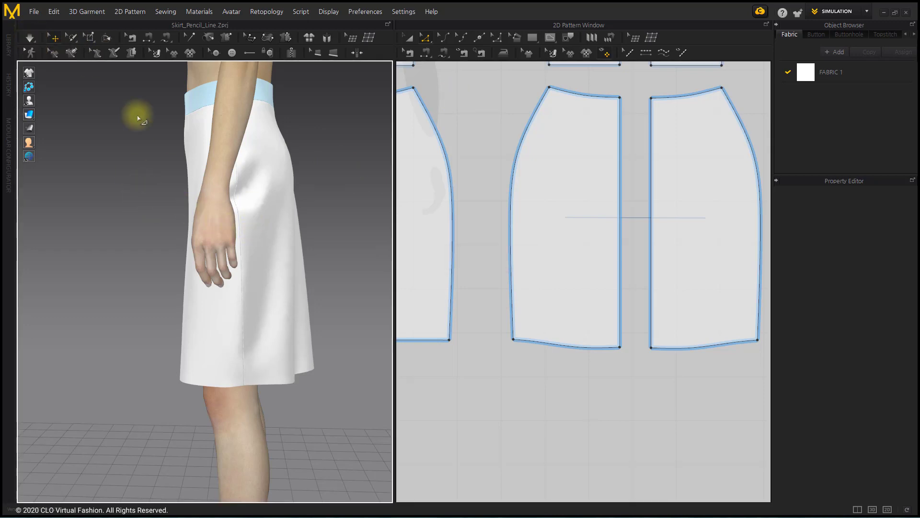
click(41, 97)
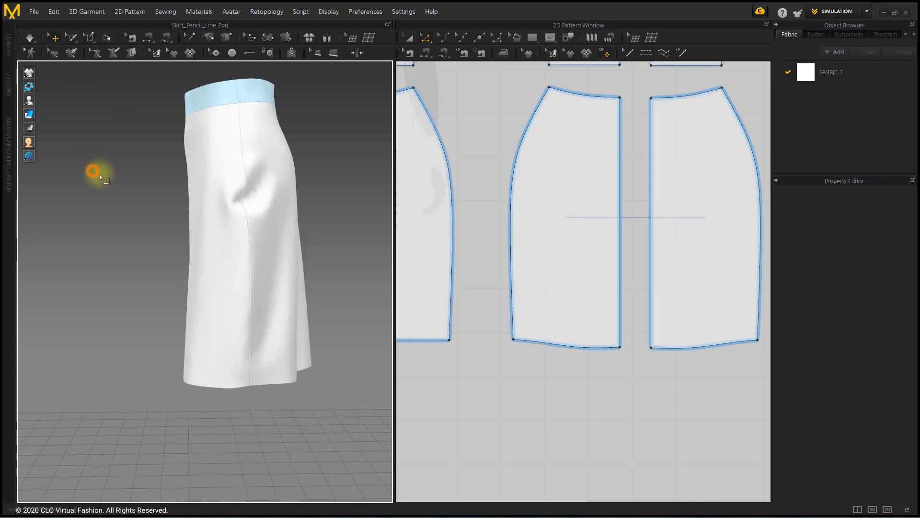
right_drag(101, 177, 96, 180)
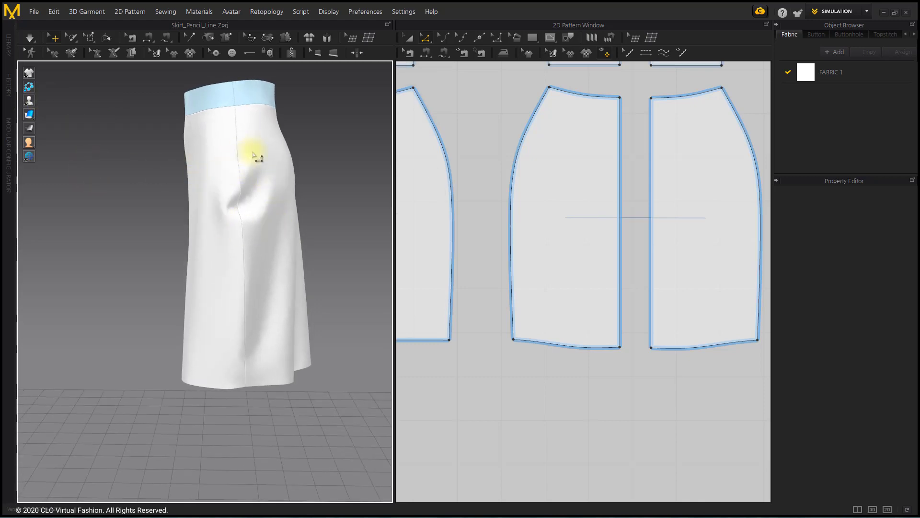
right_drag(484, 190, 593, 166)
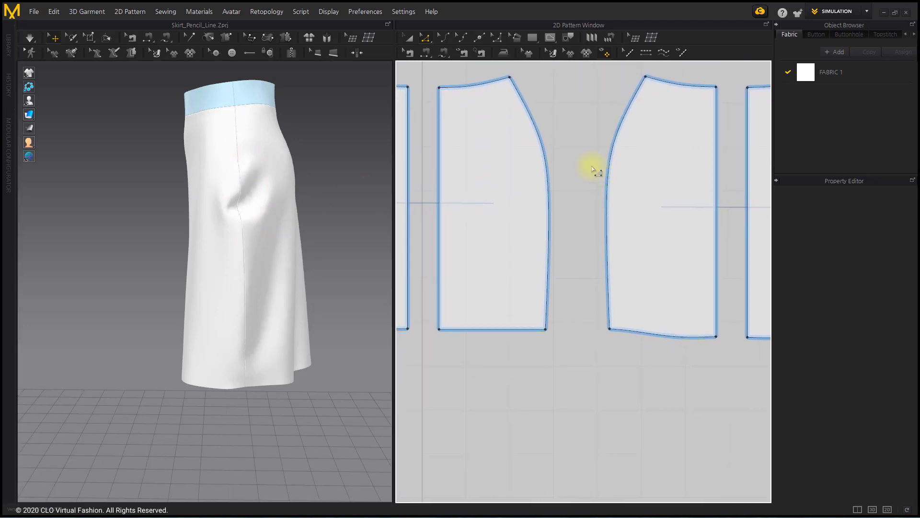
Slide the hip curve points up both back pieces' side seams.
click(462, 37)
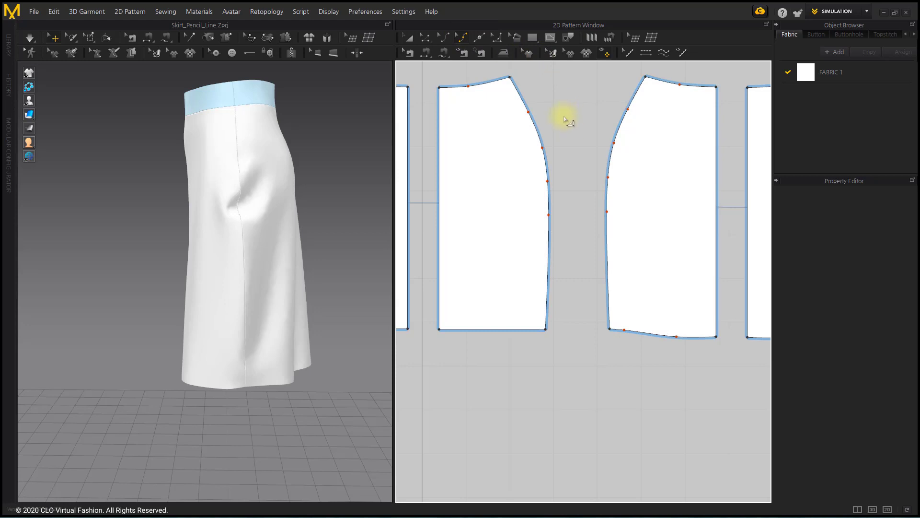
drag(516, 132, 650, 191)
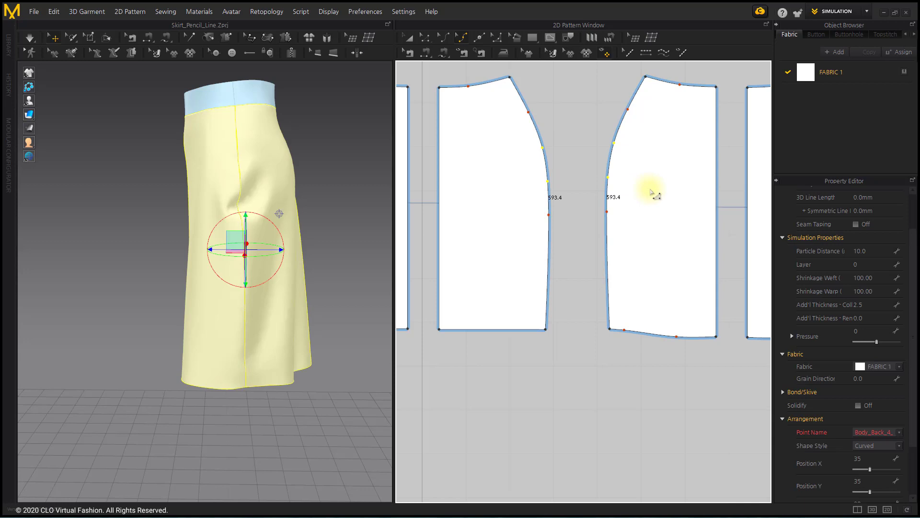
click(589, 165)
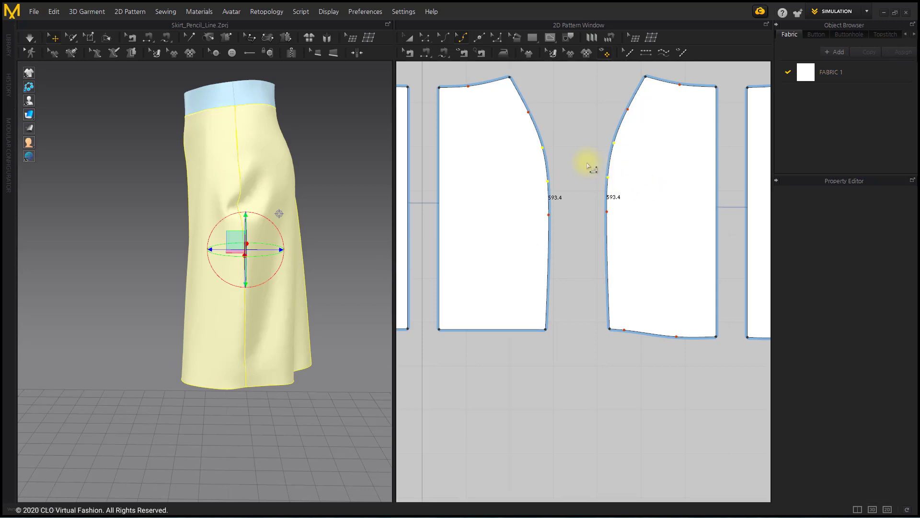
click(589, 166)
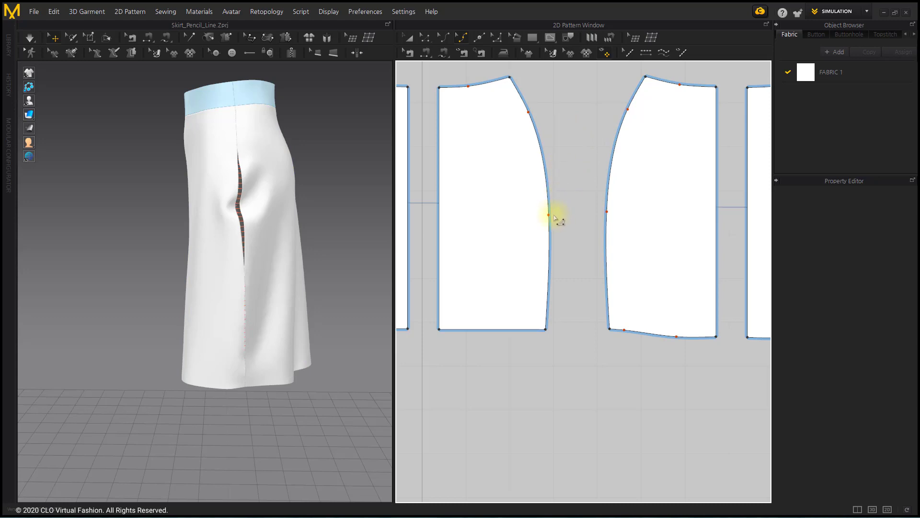
mouse_move(550, 218)
mouse_down()
mouse_move(546, 168)
mouse_move(546, 205)
mouse_up()
click(609, 212)
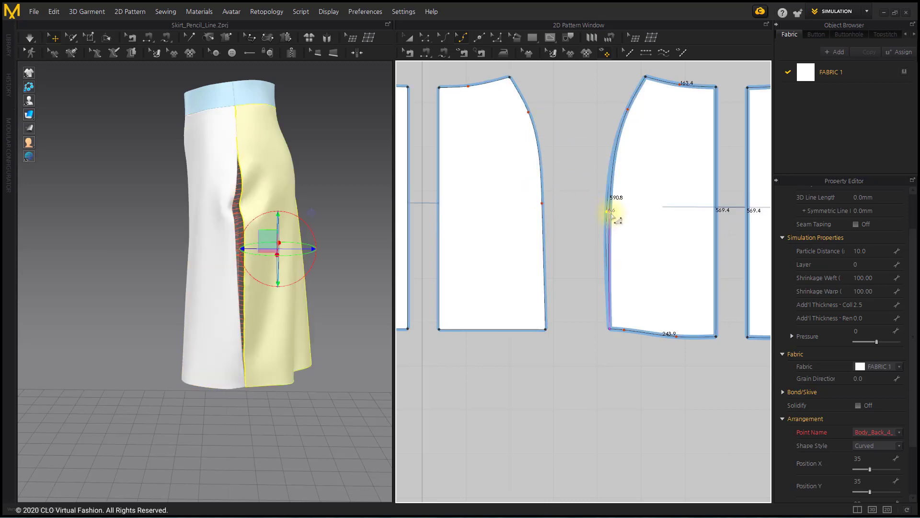
drag(613, 214, 614, 207)
Bow both back pieces' side seams outward at the hip with Edit Curve Point.
click(570, 140)
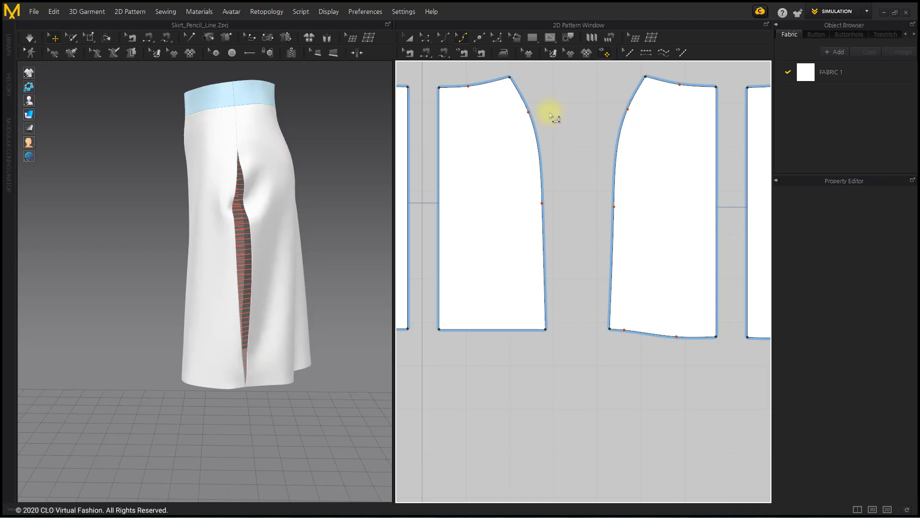
scroll(551, 111, up, 3)
middle_drag(530, 140, 531, 191)
drag(526, 193, 516, 192)
drag(695, 186, 704, 195)
middle_drag(627, 312, 617, 284)
drag(545, 263, 535, 264)
drag(670, 271, 676, 271)
Return to Edit Pattern and re-drape the skirt to close the side gap.
click(622, 255)
scroll(620, 253, down, 3)
scroll(592, 257, up, 2)
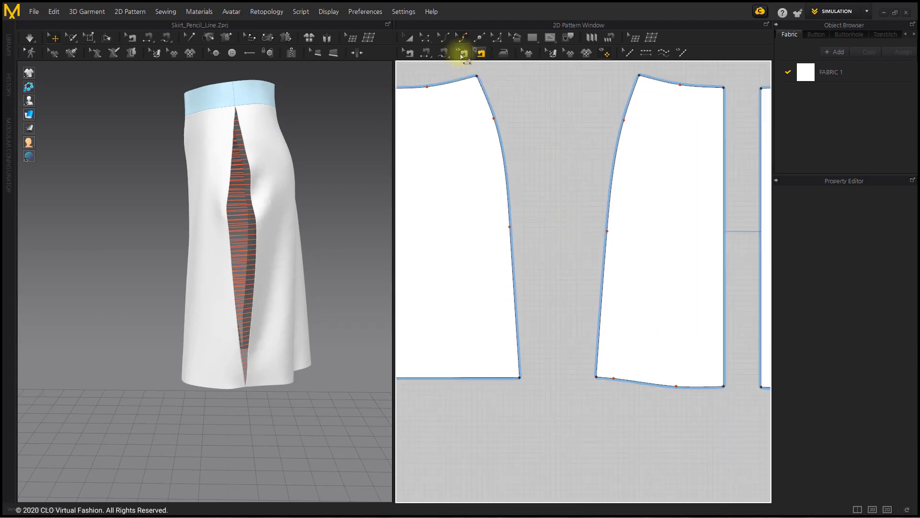
click(425, 38)
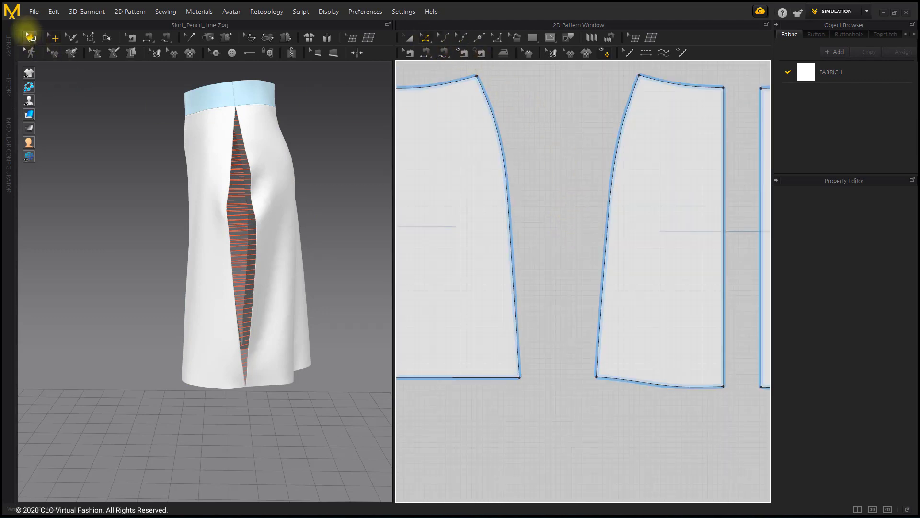
click(29, 37)
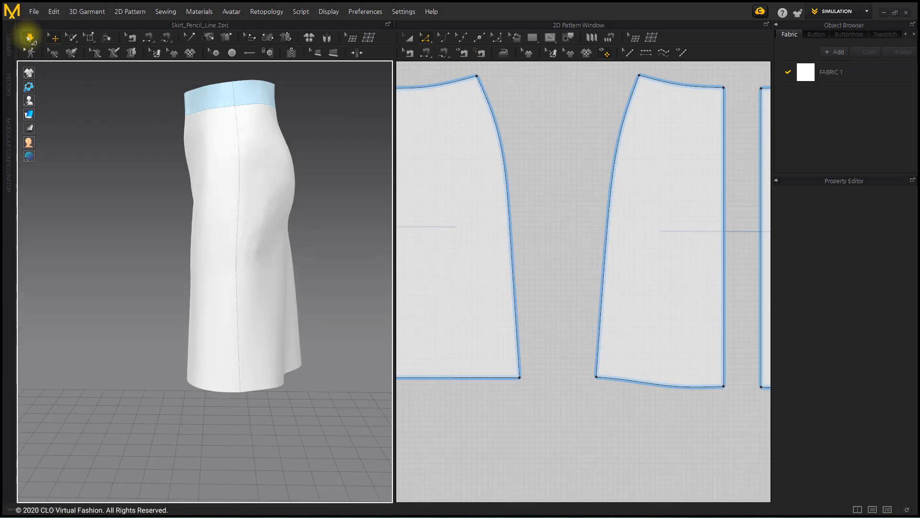
Lower the back piece's bottom-left hem corner slightly.
right_drag(513, 263, 596, 266)
right_drag(309, 400, 294, 386)
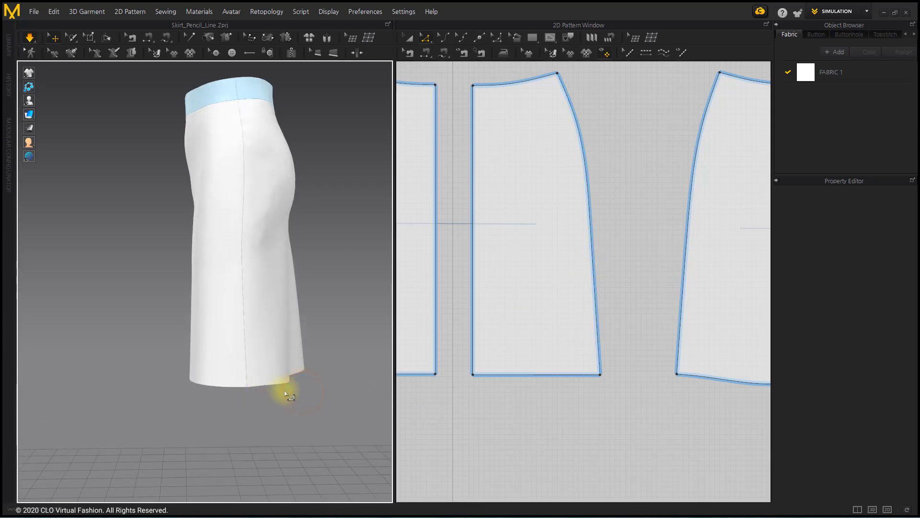
click(444, 409)
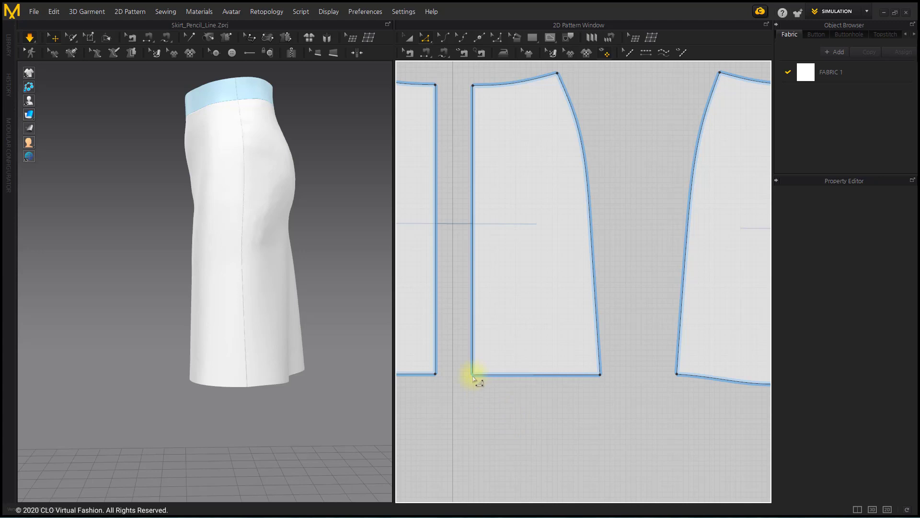
drag(474, 378, 472, 379)
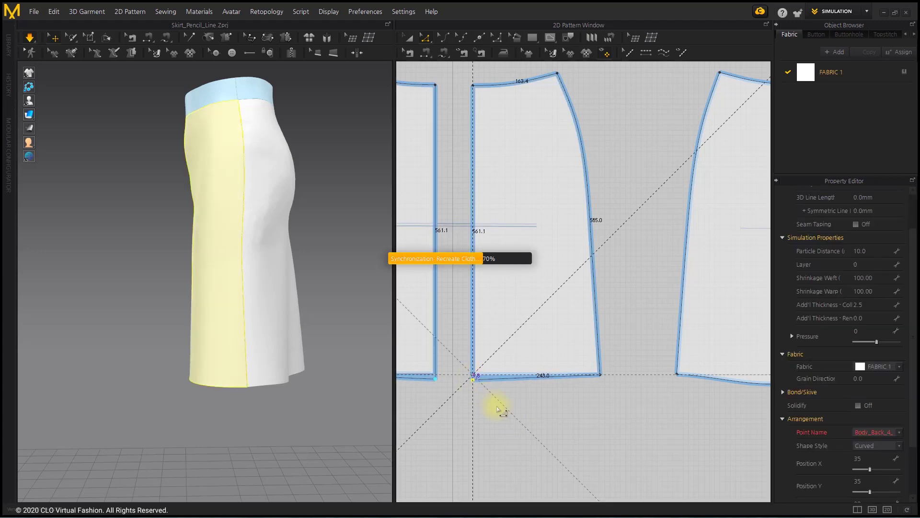
click(498, 408)
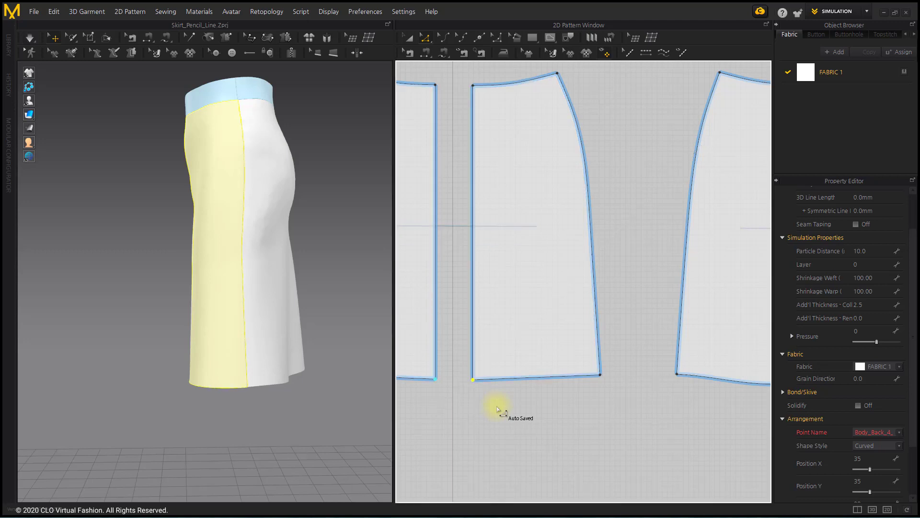
Bend the back piece's hem edge into a gentle curve with Edit Curvature.
click(462, 37)
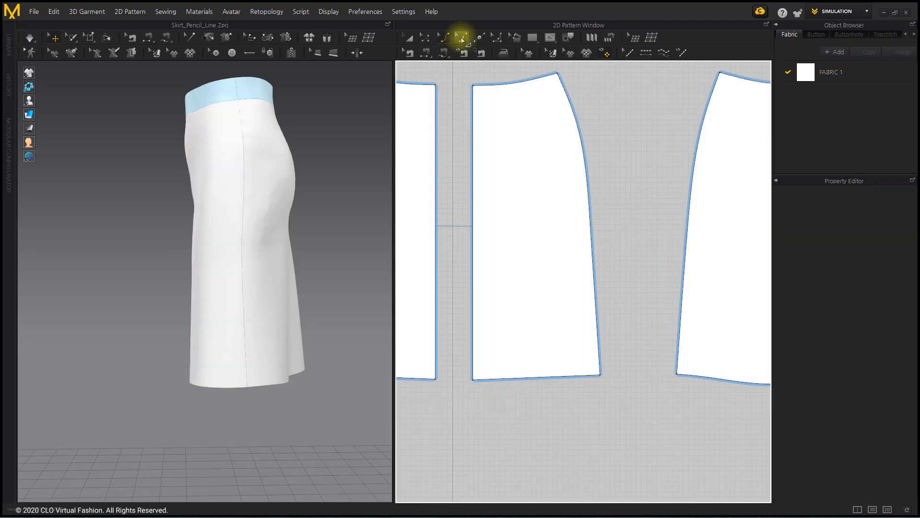
scroll(546, 390, up, 3)
middle_drag(546, 390, 597, 297)
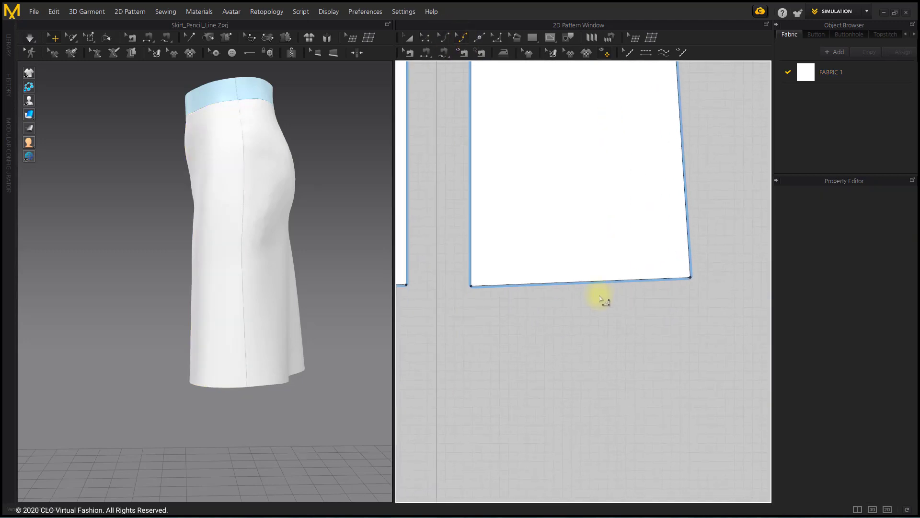
click(585, 285)
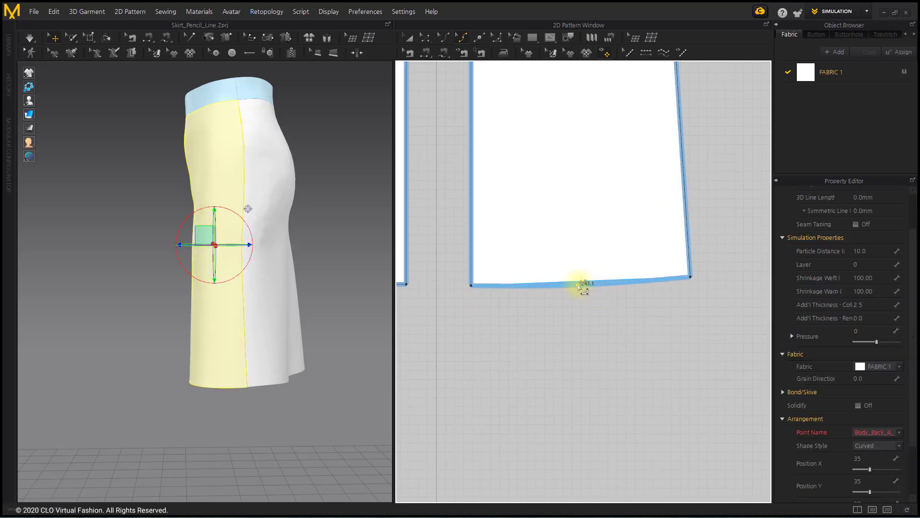
click(611, 351)
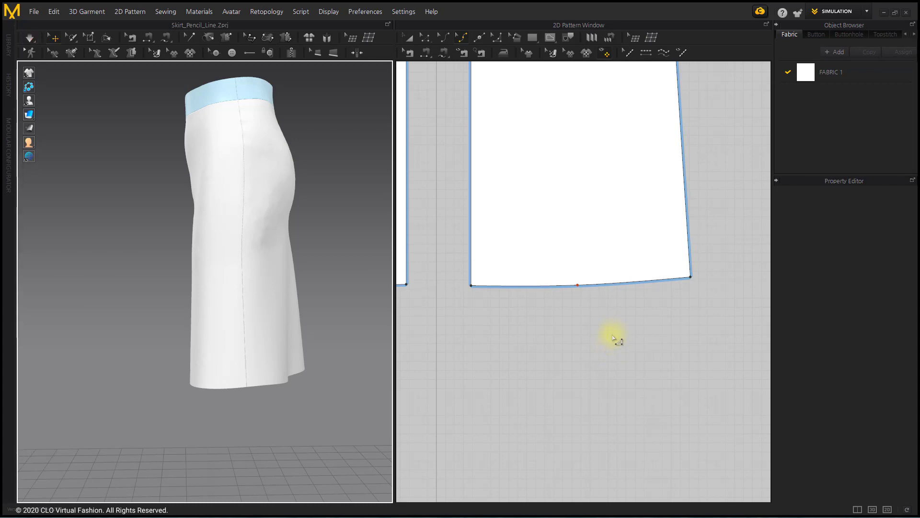
scroll(617, 334, down, 5)
Move the left back piece's centre-back line slightly outward, to 575.5 mm long.
scroll(524, 318, up, 3)
scroll(492, 289, down, 2)
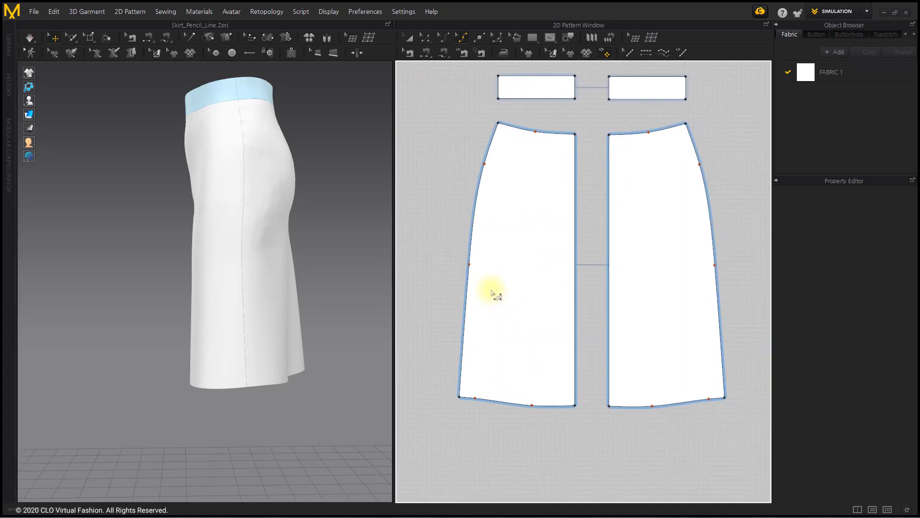
middle_drag(493, 290, 468, 251)
click(425, 38)
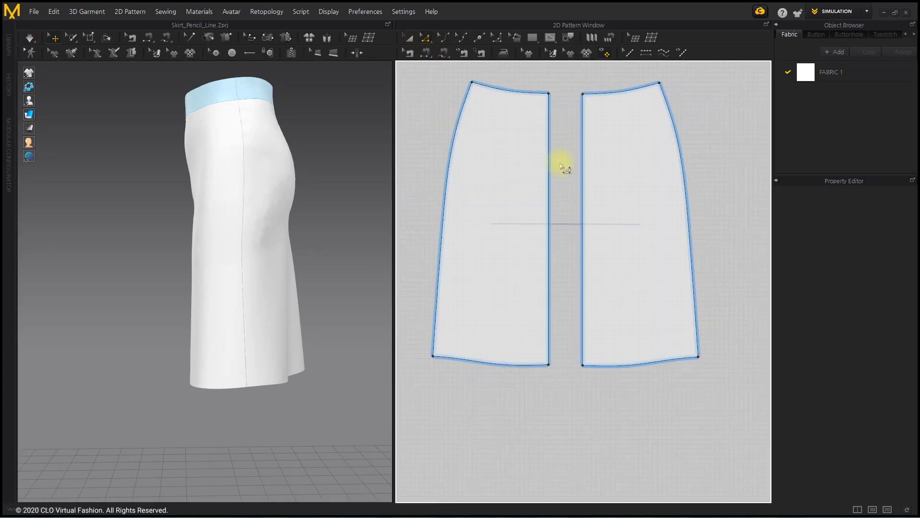
right_drag(311, 284, 222, 304)
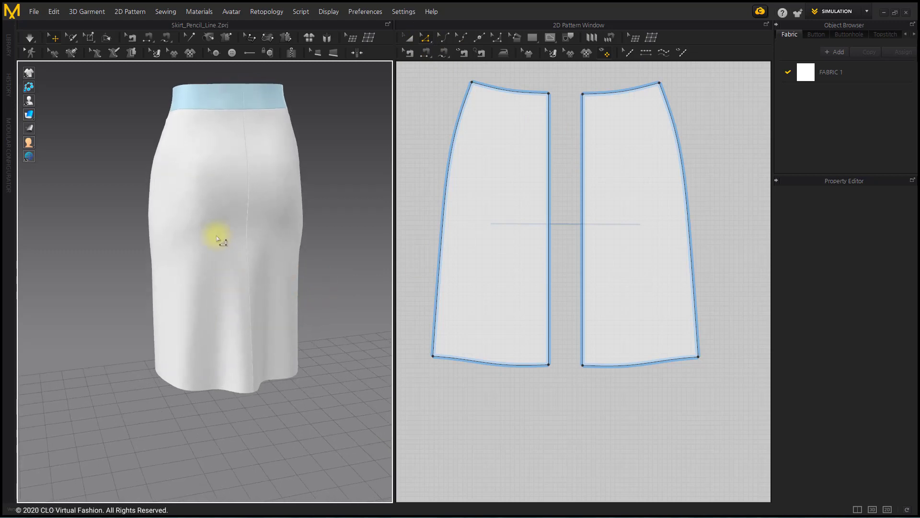
click(550, 201)
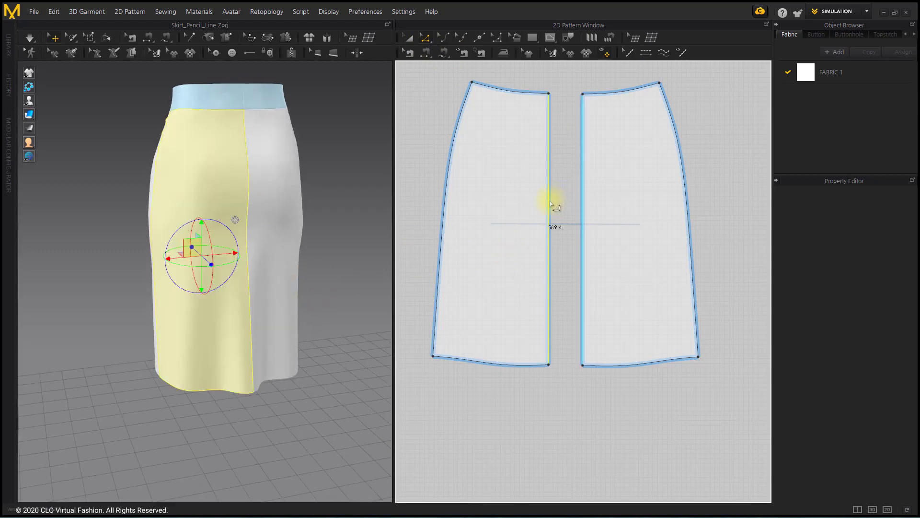
drag(551, 204, 555, 205)
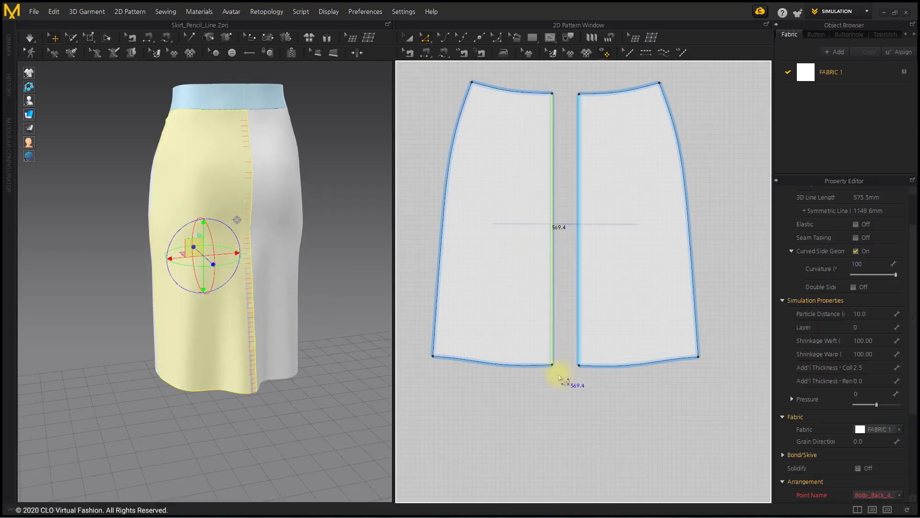
Re-simulate the skirt and check it from the side and front.
click(29, 38)
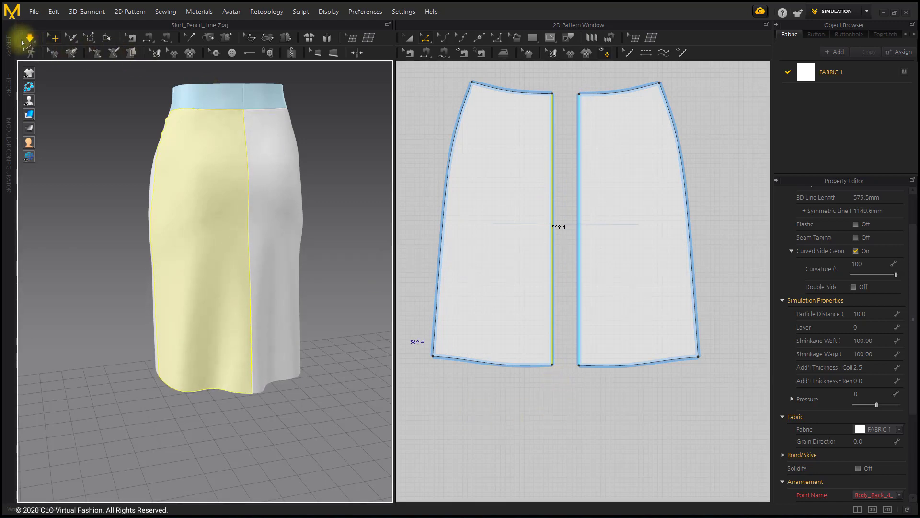
right_drag(165, 228, 362, 235)
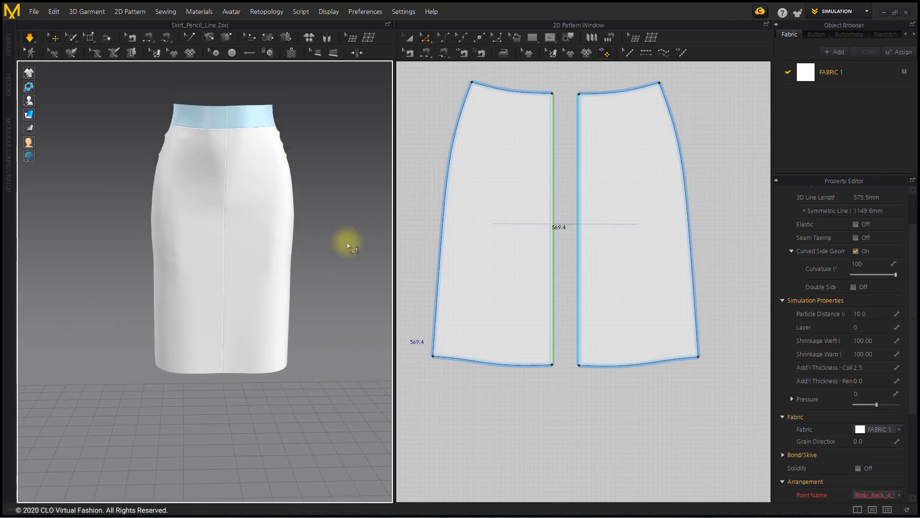
click(130, 82)
Show the avatar under the skirt and orbit around it to check the fit.
click(29, 38)
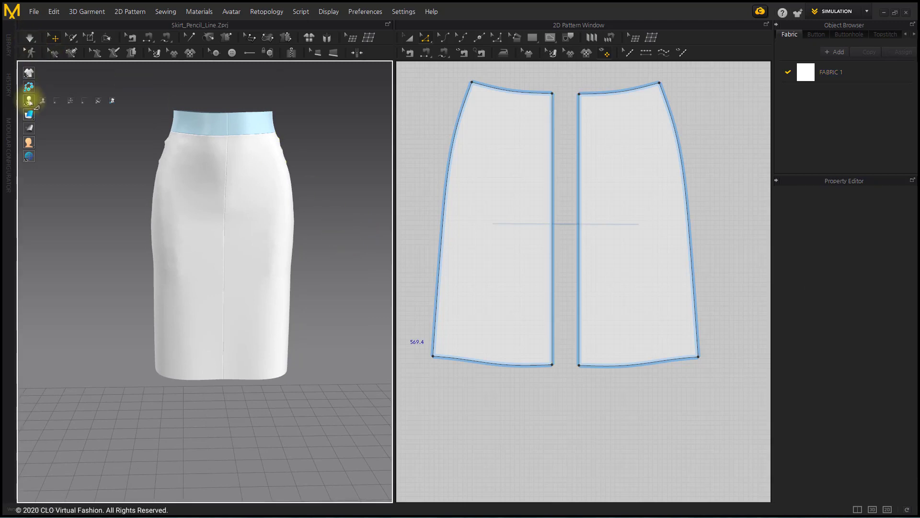
click(43, 101)
click(230, 290)
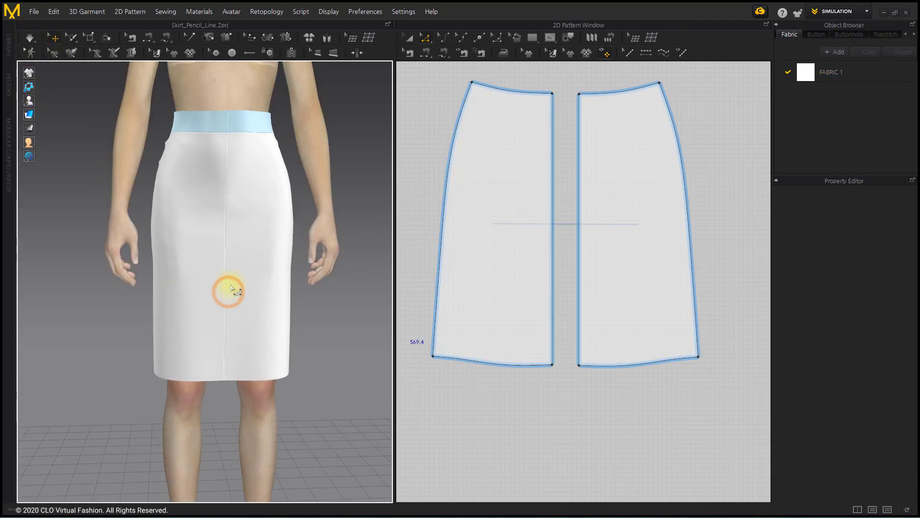
right_drag(231, 288, 72, 294)
right_drag(259, 274, 359, 249)
scroll(290, 226, up, 5)
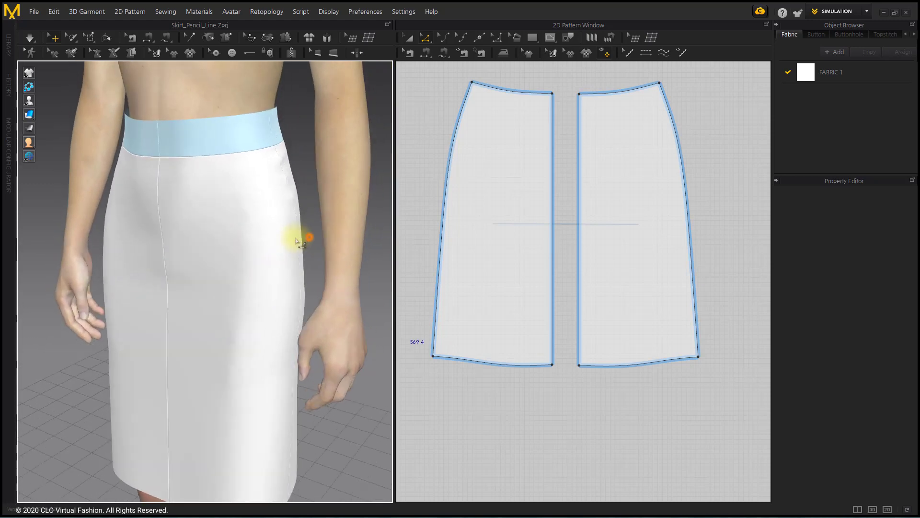
right_drag(296, 241, 287, 247)
right_drag(516, 143, 690, 187)
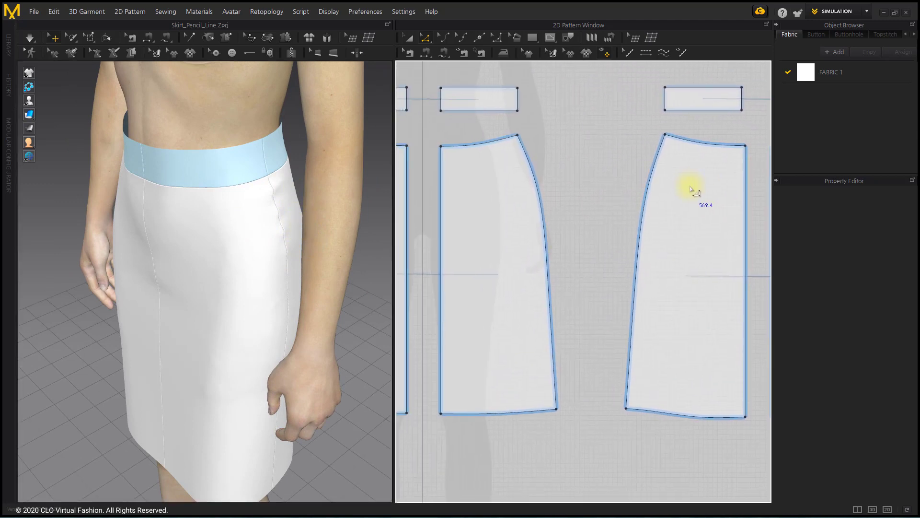
Steam −3% shrinkage onto both pieces' upper hip edges and re-simulate the skirt.
click(504, 53)
mouse_move(565, 185)
right_down()
mouse_move(563, 239)
mouse_move(558, 232)
right_up()
mouse_move(516, 200)
mouse_down()
mouse_move(534, 235)
mouse_move(513, 185)
mouse_up()
click(29, 38)
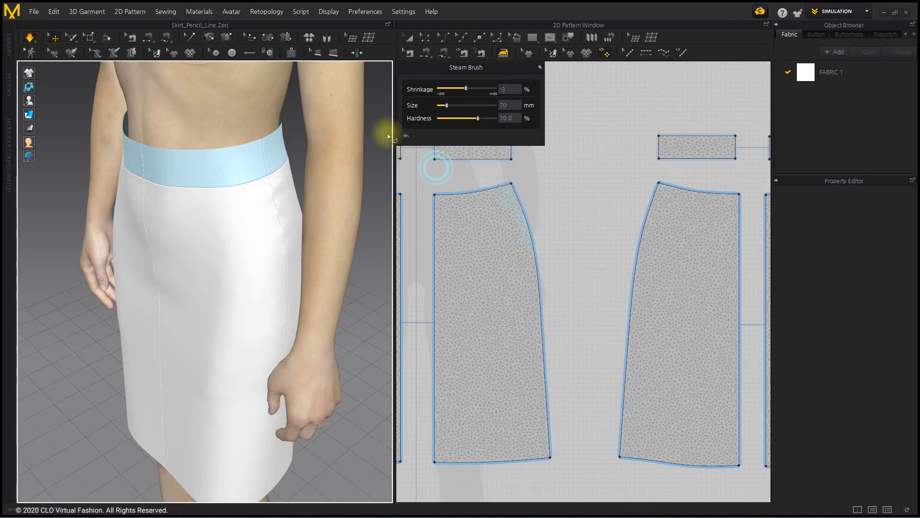
mouse_move(656, 190)
mouse_down()
mouse_move(657, 212)
mouse_move(548, 240)
mouse_move(526, 197)
mouse_move(546, 249)
mouse_move(520, 181)
mouse_move(549, 253)
mouse_move(531, 258)
mouse_up()
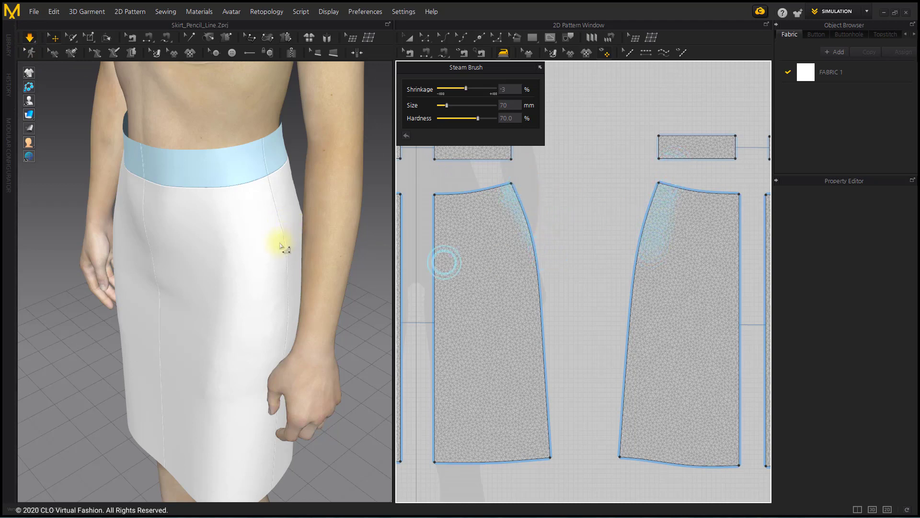
right_drag(210, 259, 270, 241)
scroll(263, 238, down, 4)
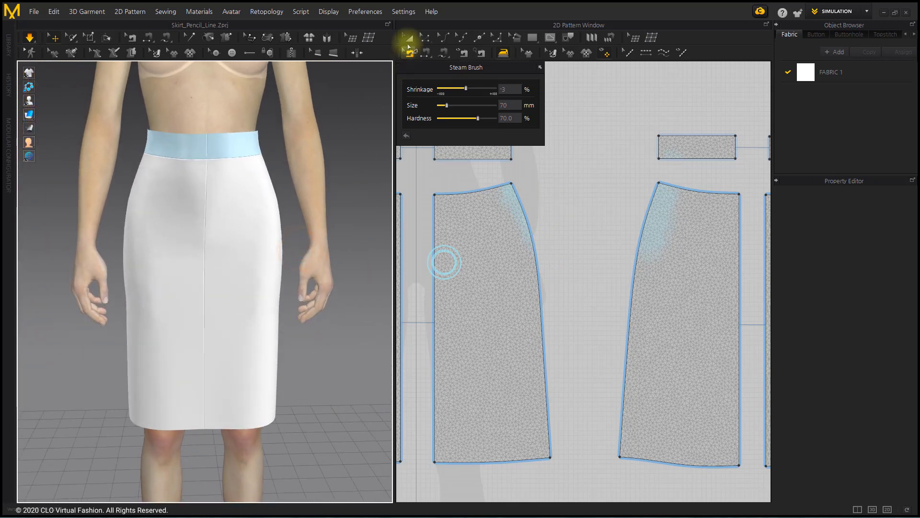
click(408, 38)
Orbit around the avatar to inspect the skirt's side, back and front.
scroll(581, 240, down, 5)
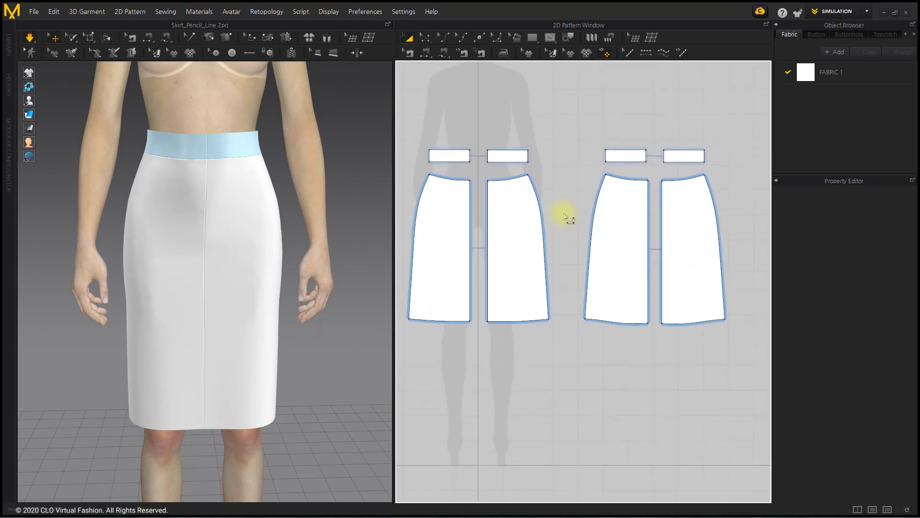
scroll(581, 206, up, 2)
scroll(357, 335, up, 3)
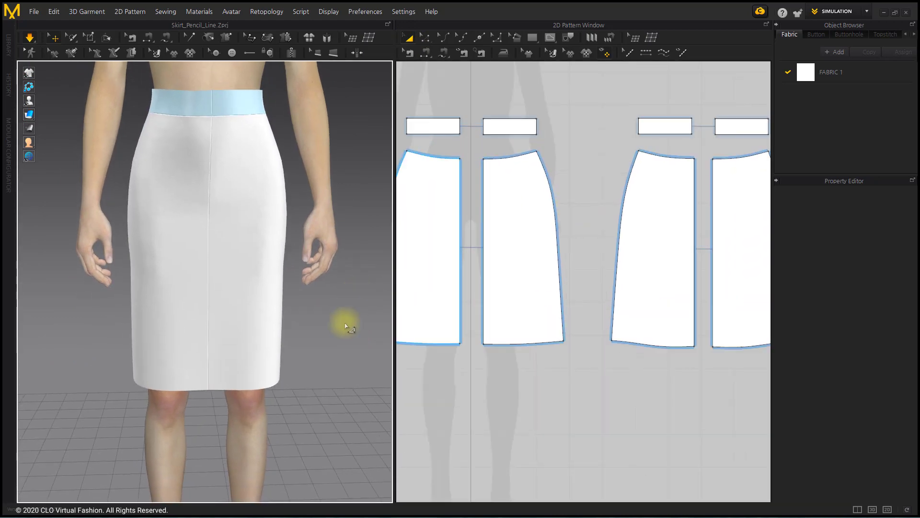
right_drag(350, 322, 173, 333)
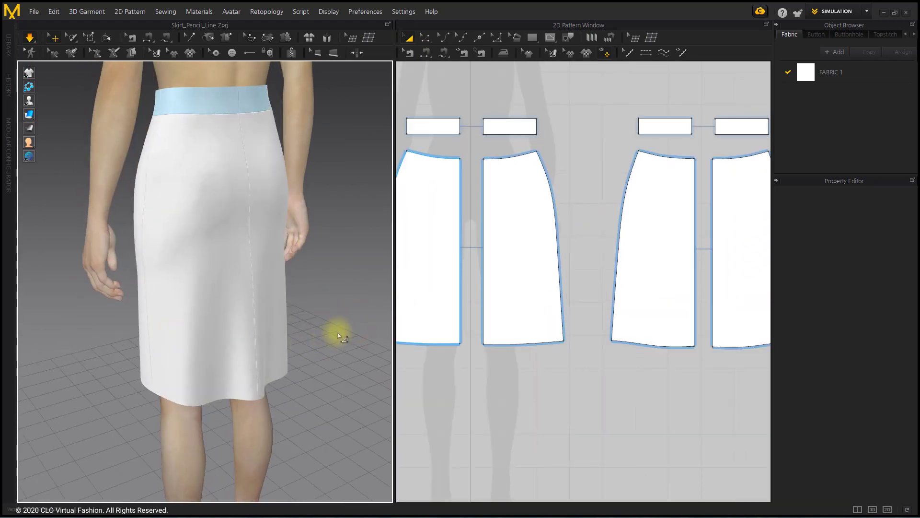
right_drag(337, 330, 96, 329)
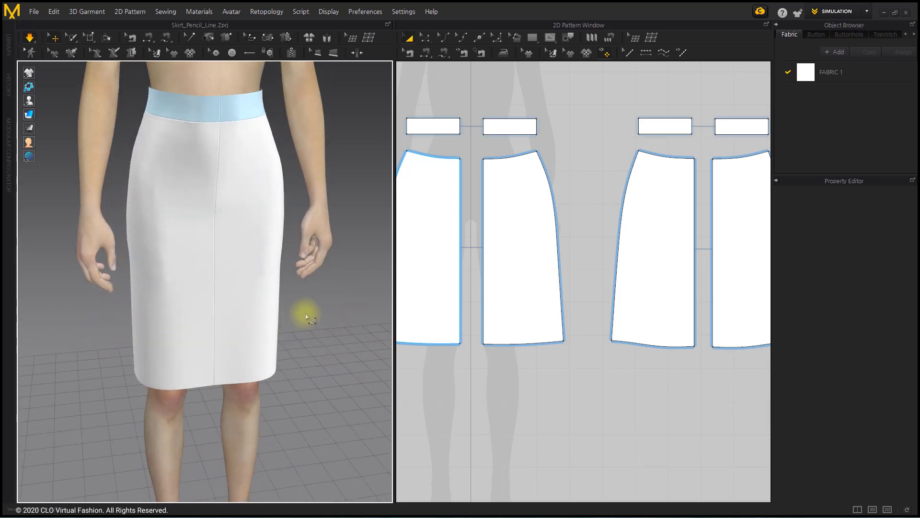
mouse_move(303, 314)
right_down()
mouse_move(283, 304)
mouse_move(294, 308)
right_up()
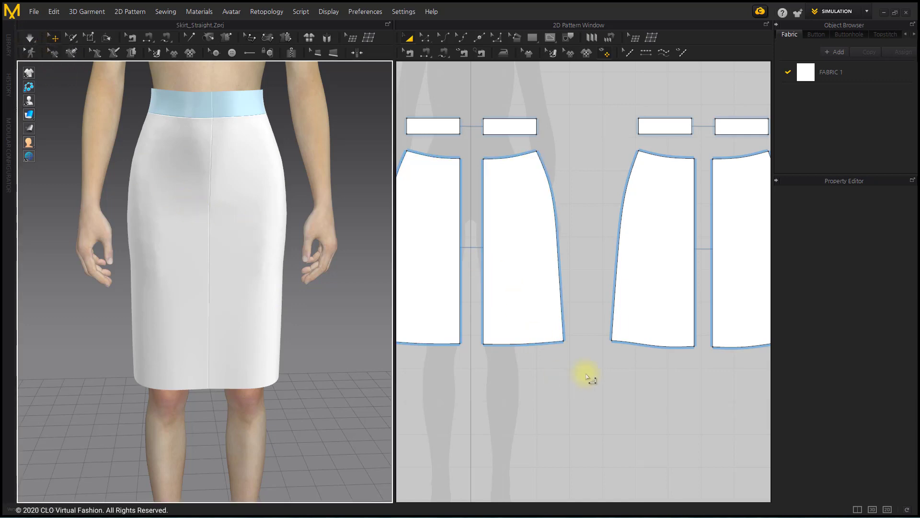
scroll(590, 379, down, 3)
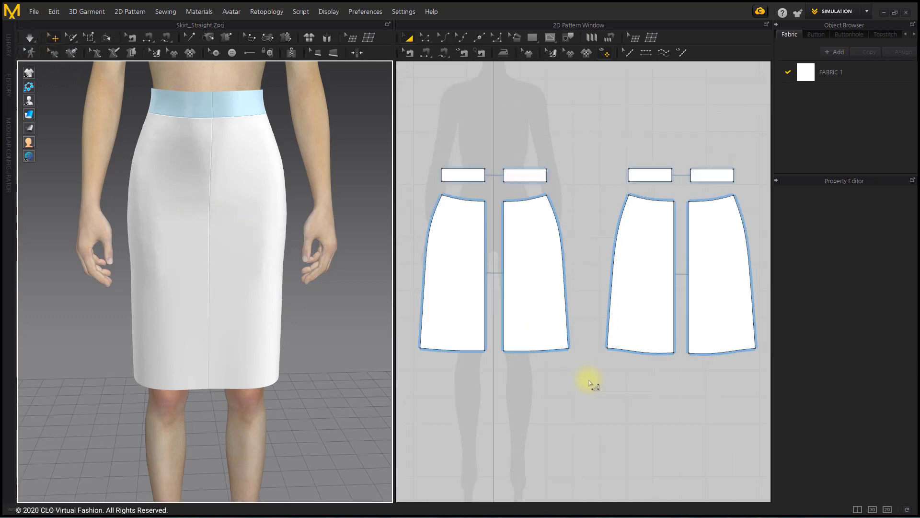